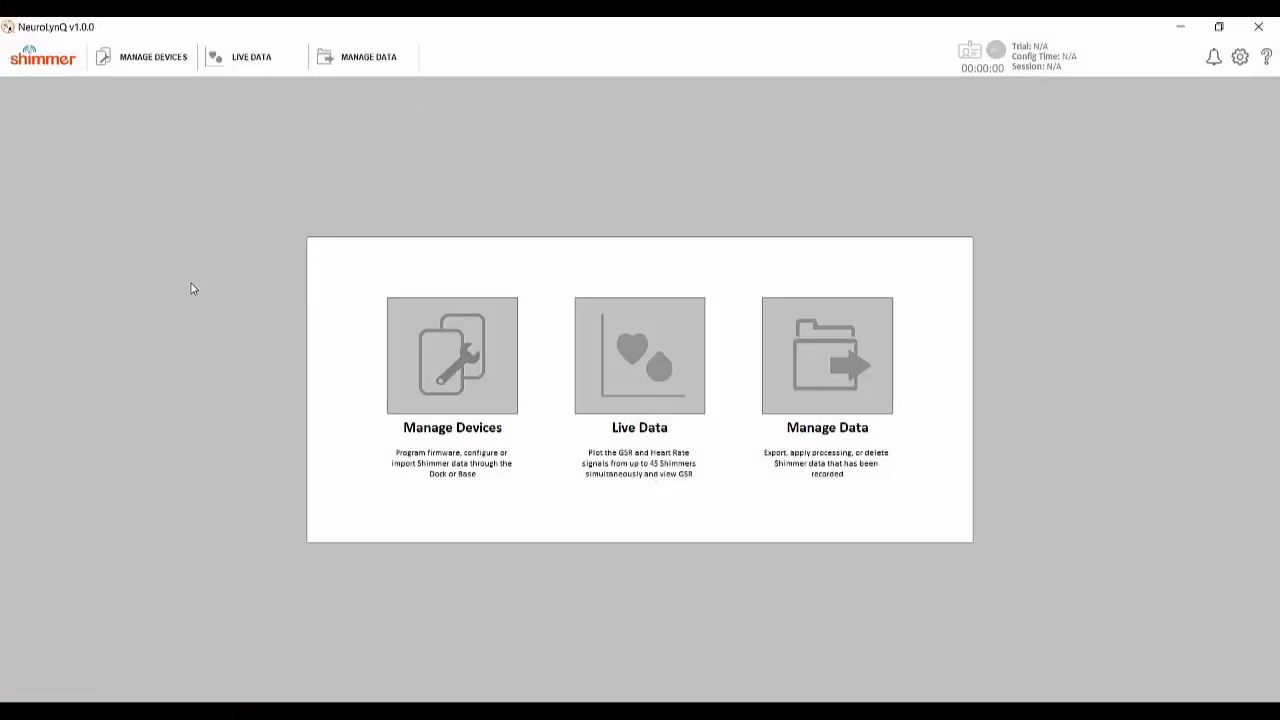
- Show the device management page listing Span.01 and its Shimmer bases
left_click(503, 363)
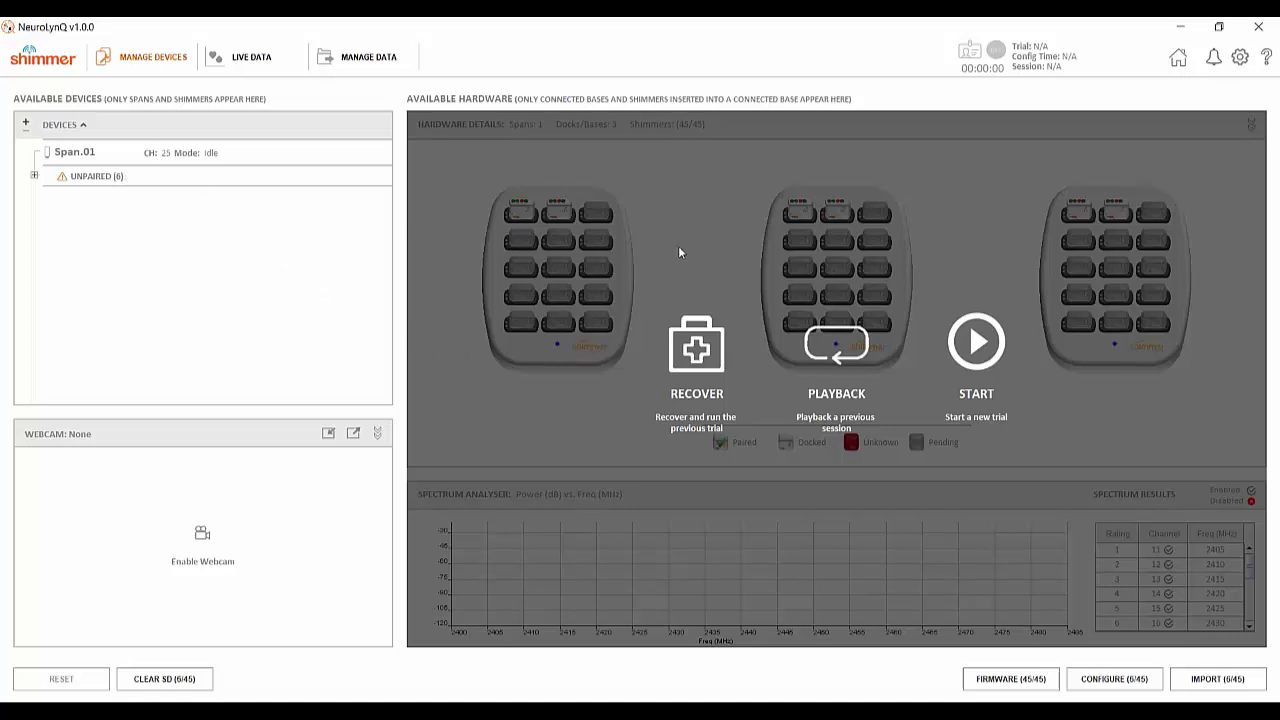
- Enable the webcam feed with Logitech Webcam C930e as the video source
left_click(201, 536)
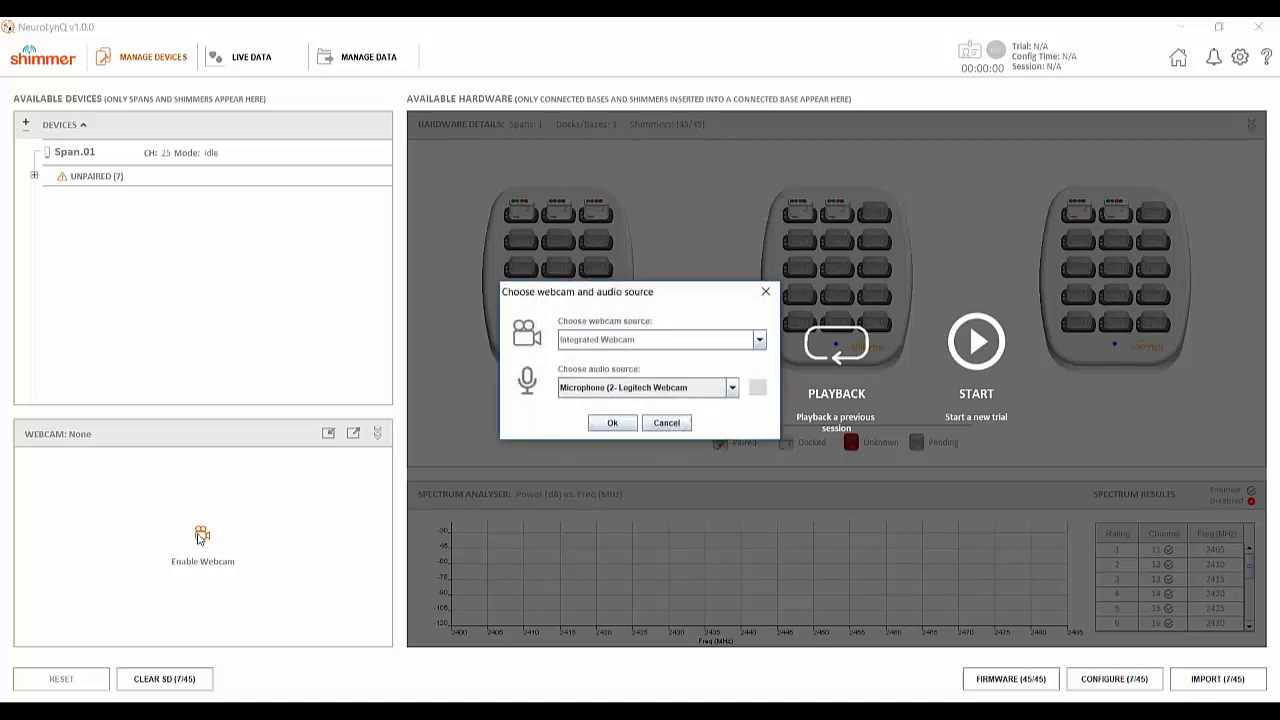
left_click(676, 345)
left_click(632, 369)
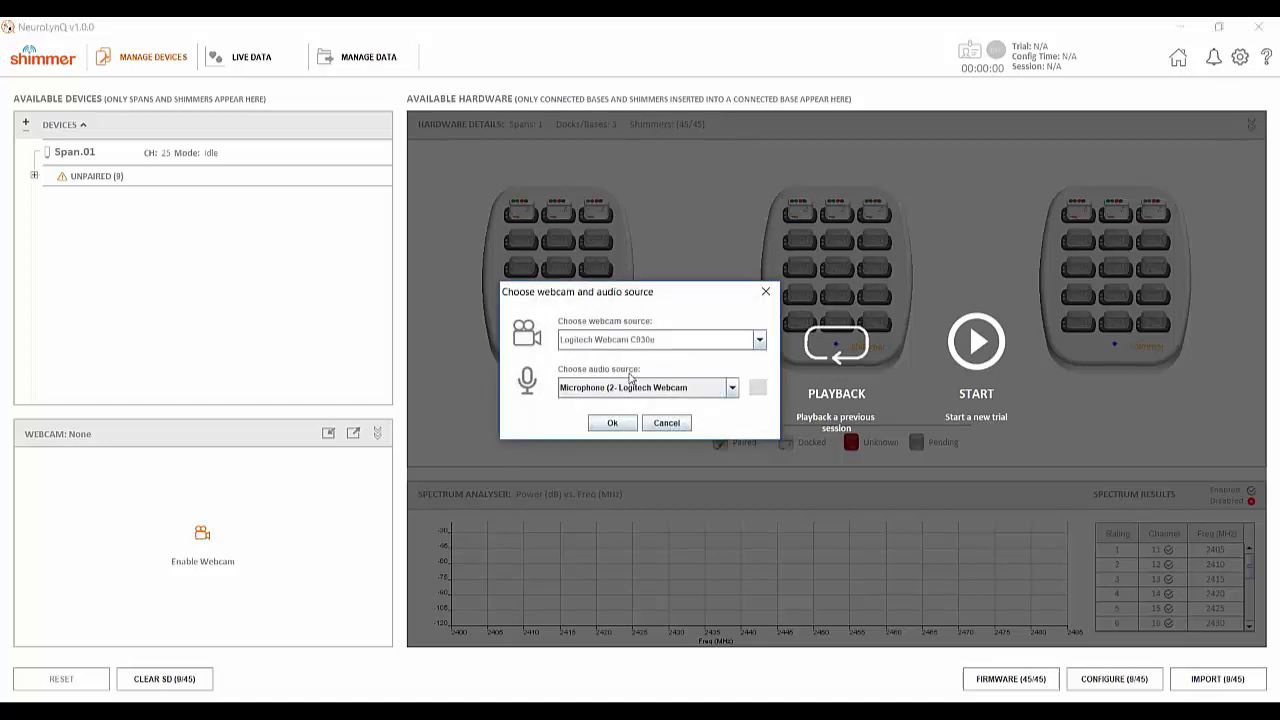
left_click(612, 424)
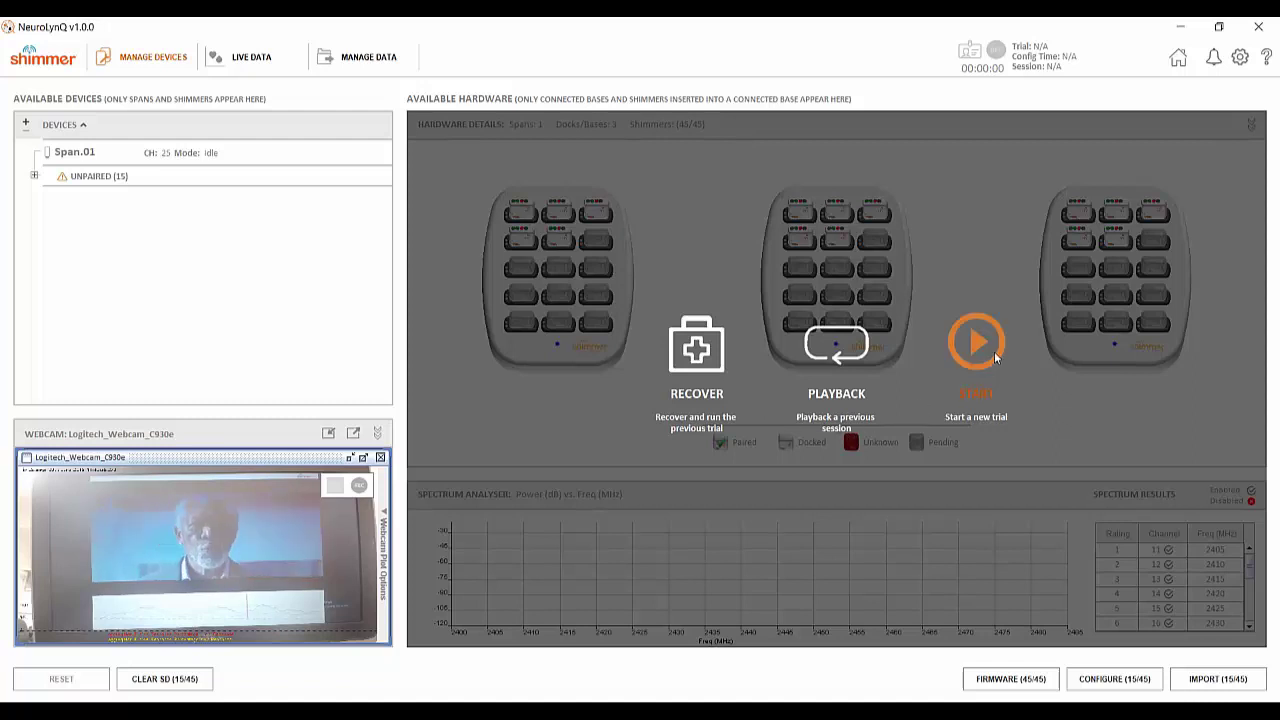
- Start a new trial named DemoVideo and let the Shimmers pair
left_click(978, 345)
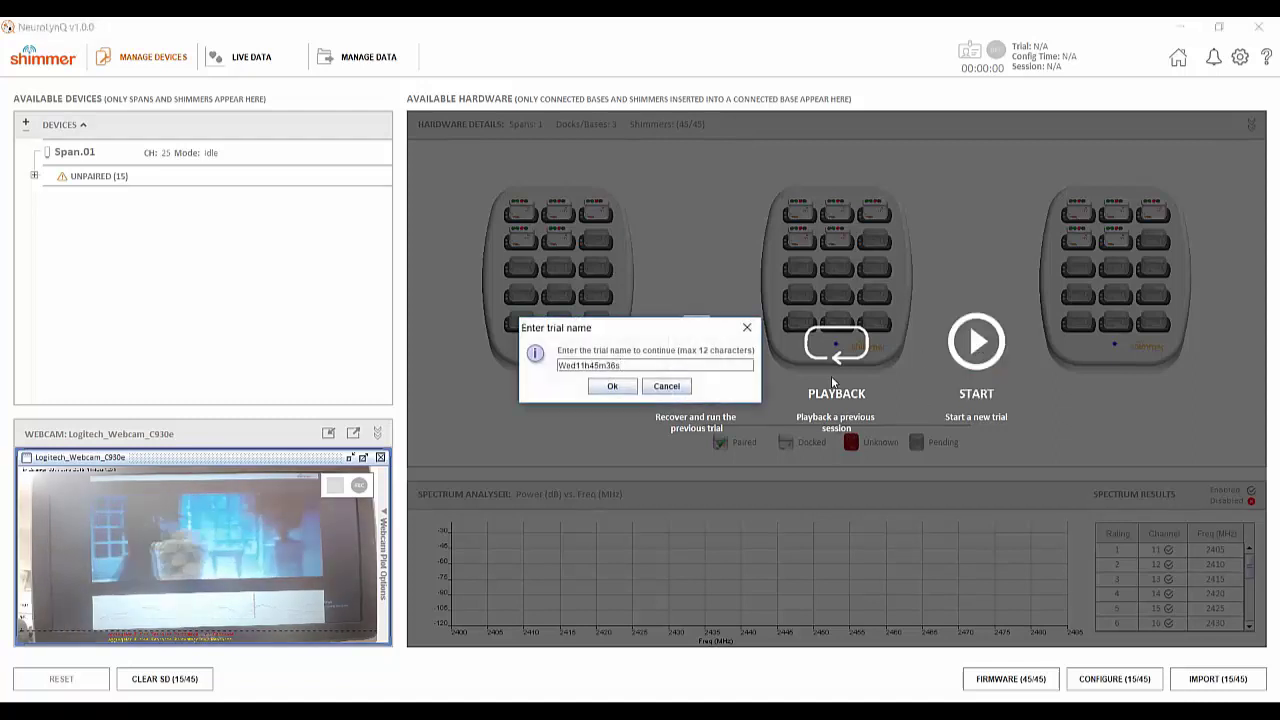
key("ctrl+a")
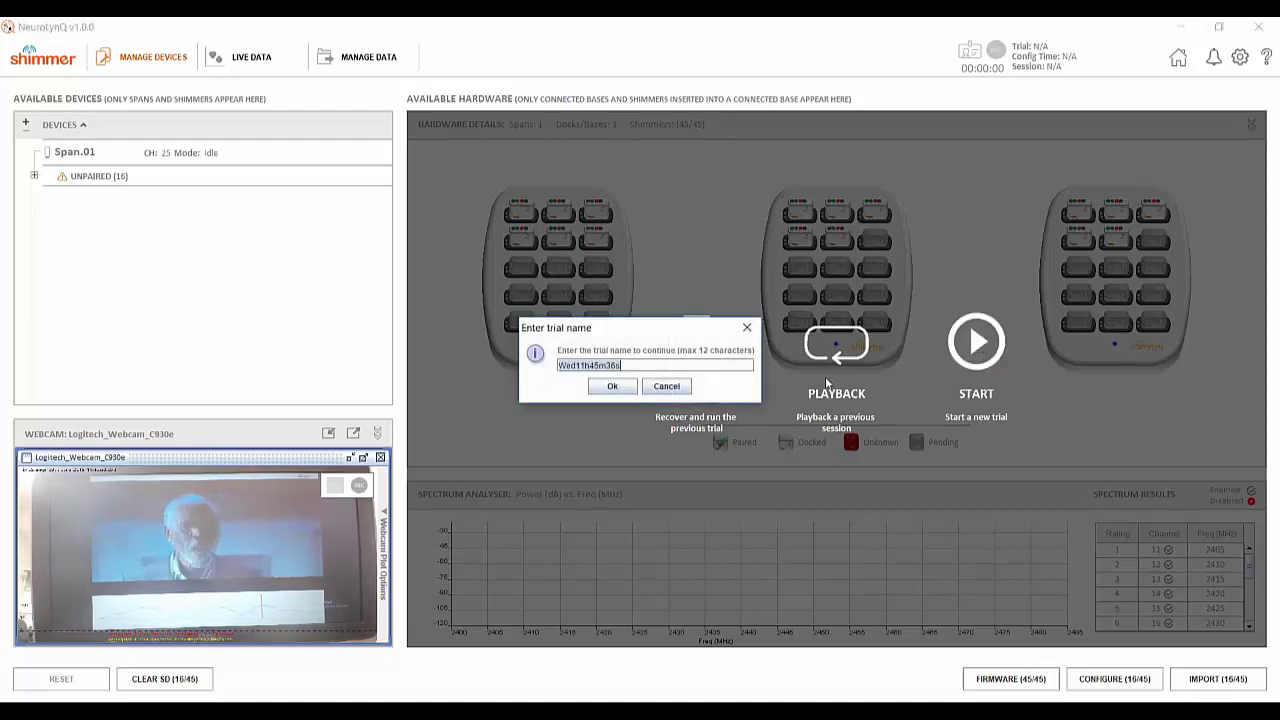
type("De")
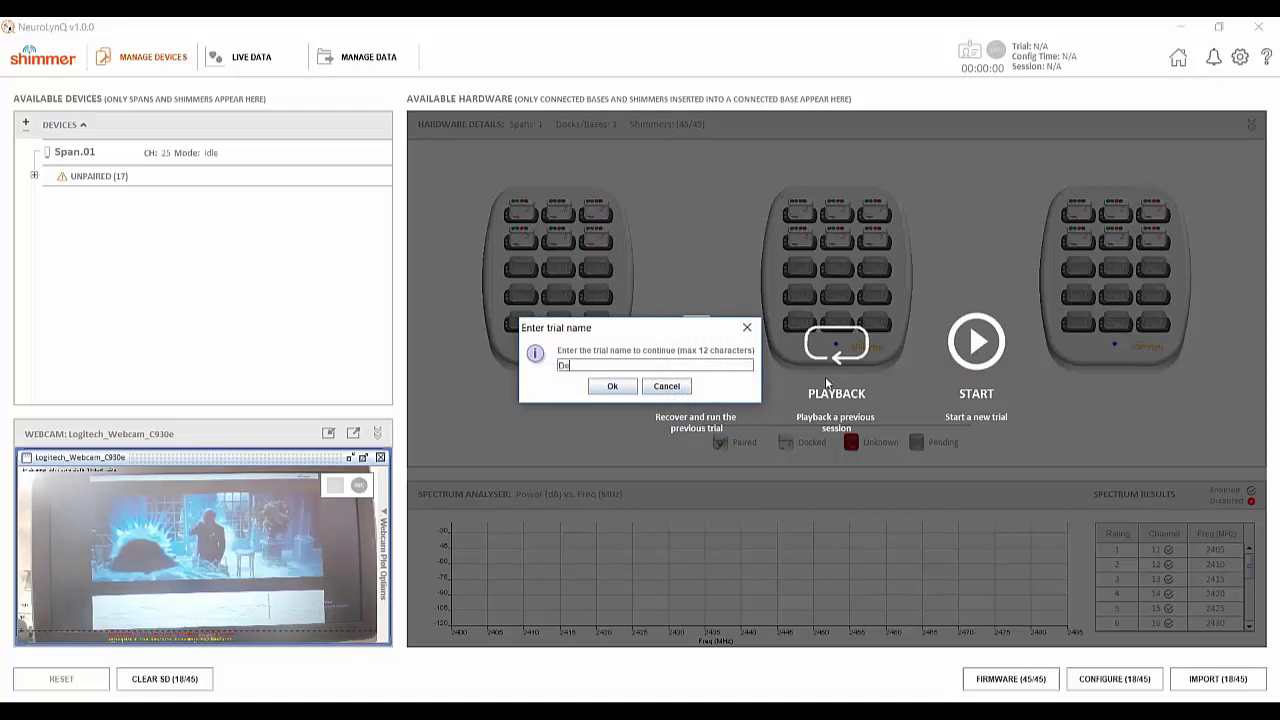
type("moVi")
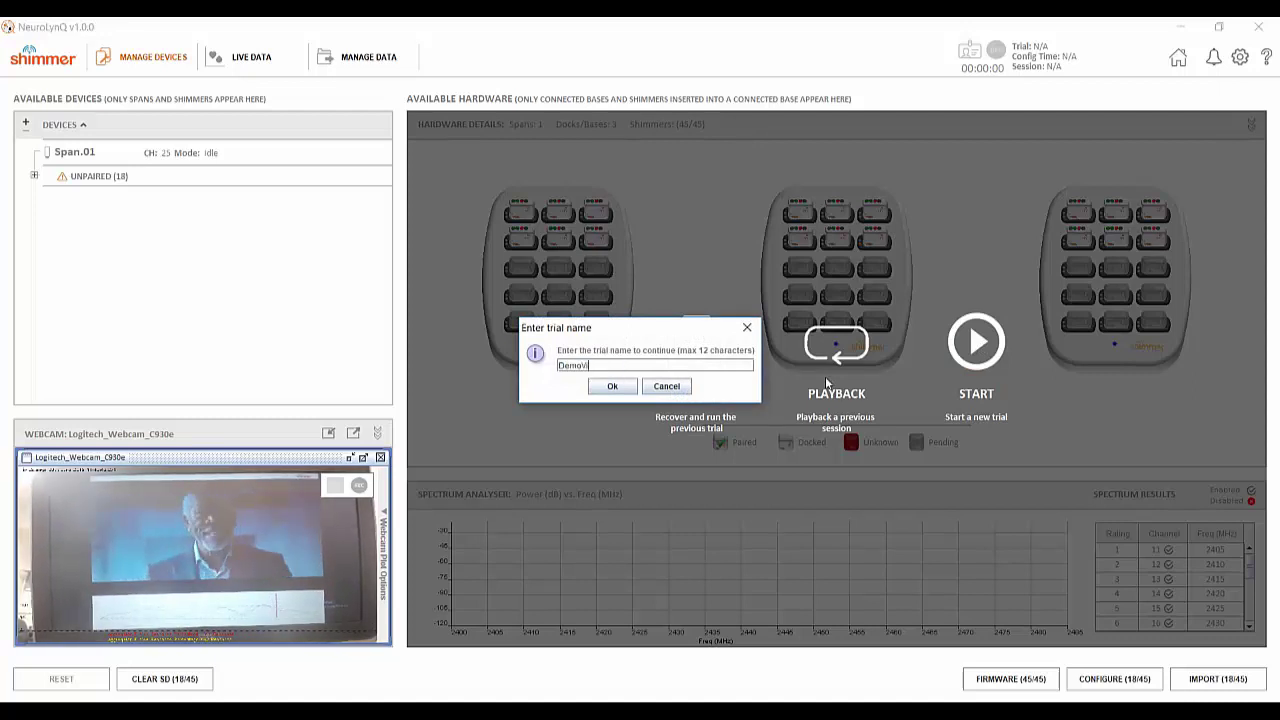
type("deo")
left_click(612, 386)
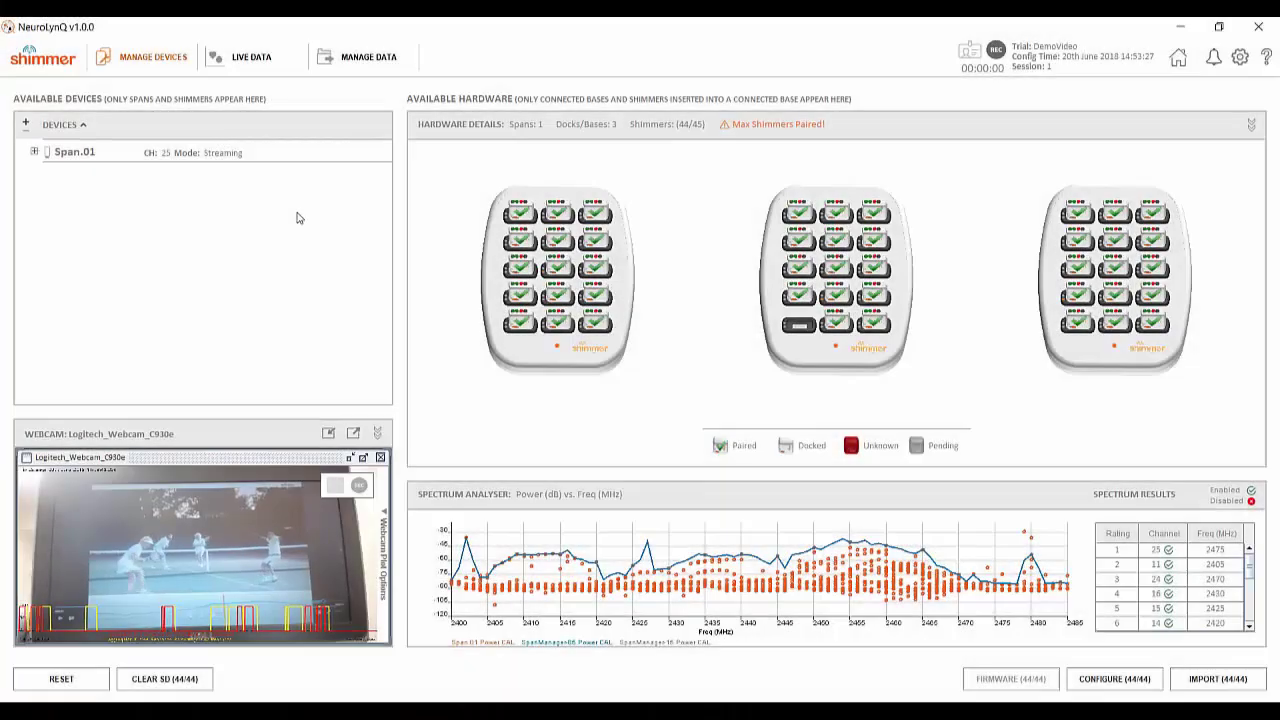
- Switch to Live Data and start recording DemoVideo session 1
left_click(255, 64)
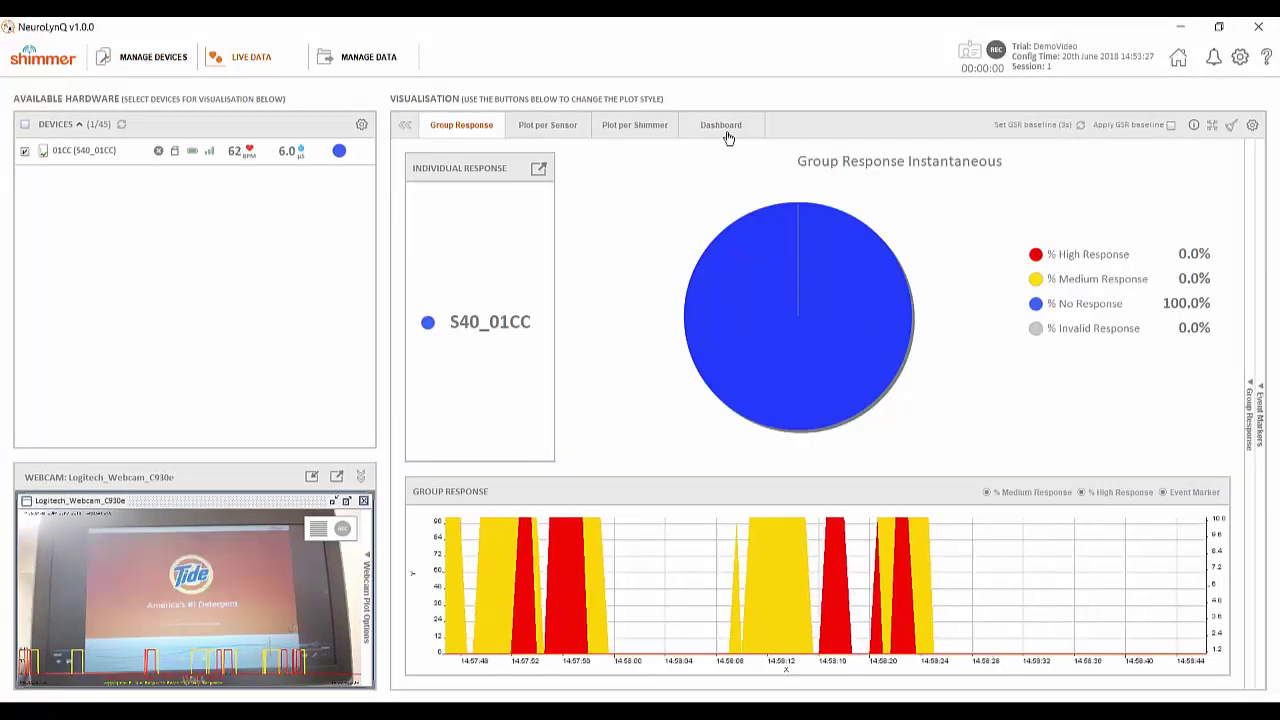
left_click(996, 50)
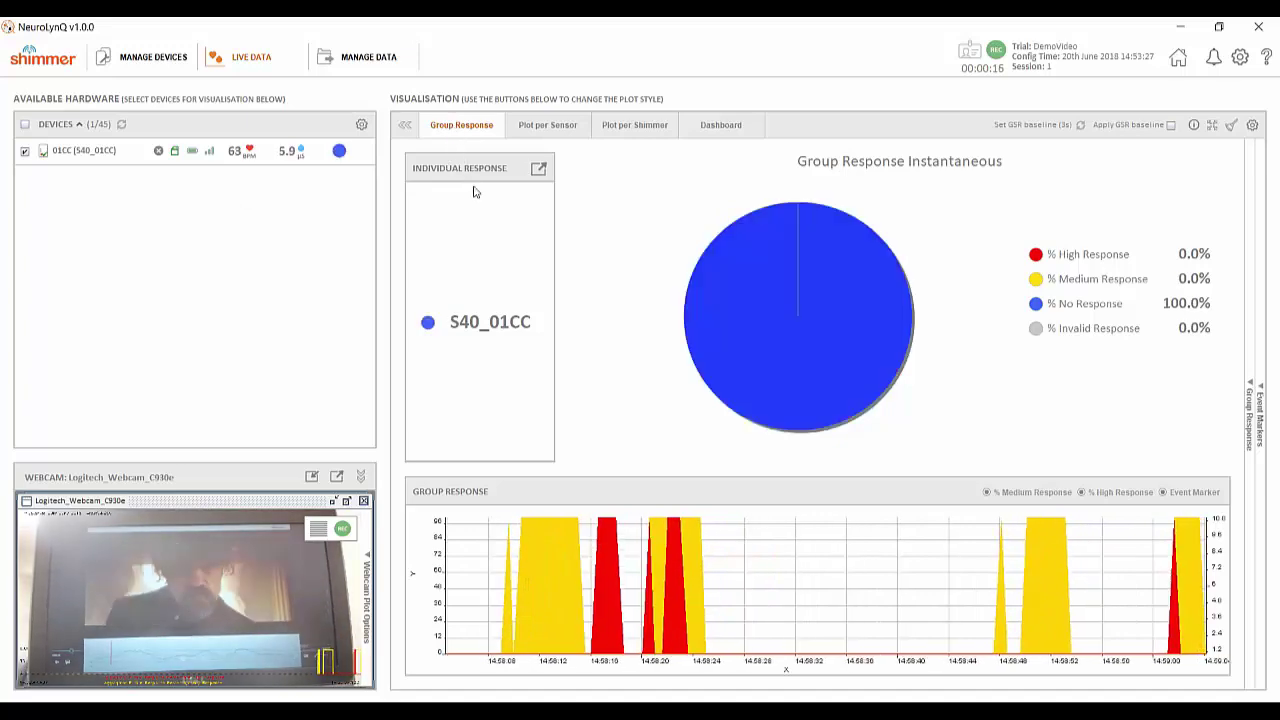
- Review the Plot per Sensor, Plot per Shimmer, Dashboard and Group Response views
left_click(553, 128)
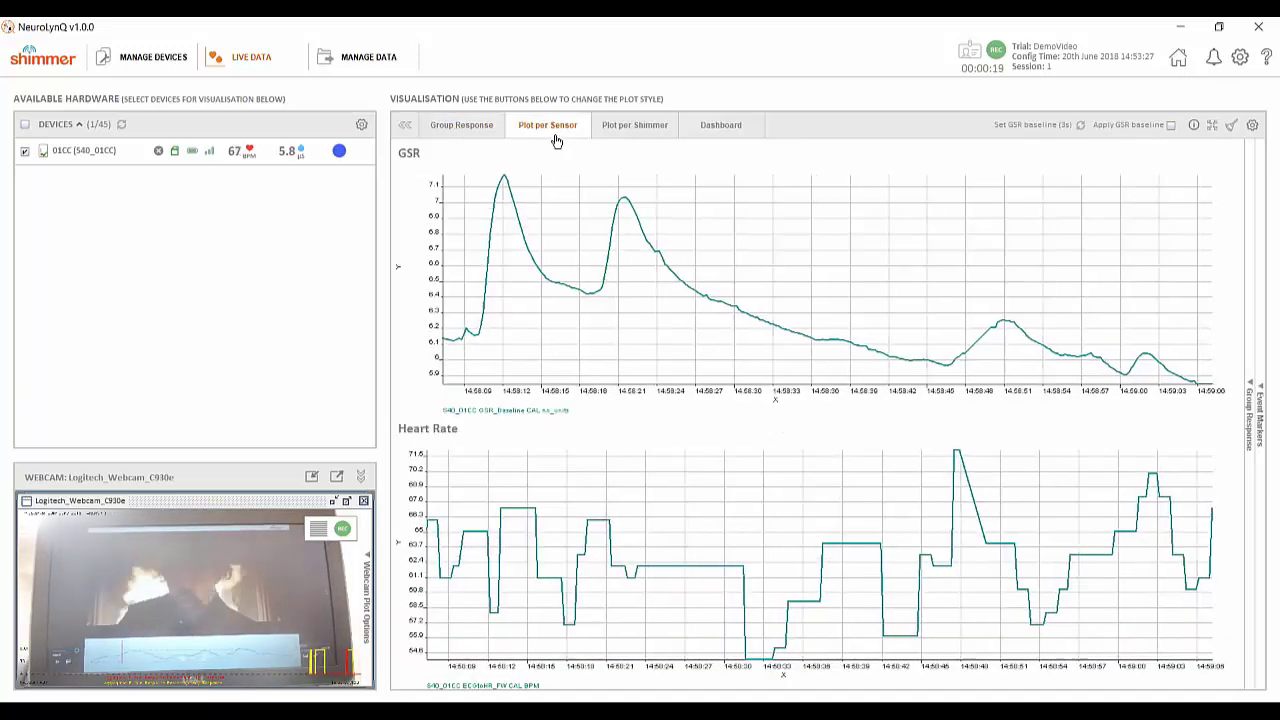
left_click(640, 131)
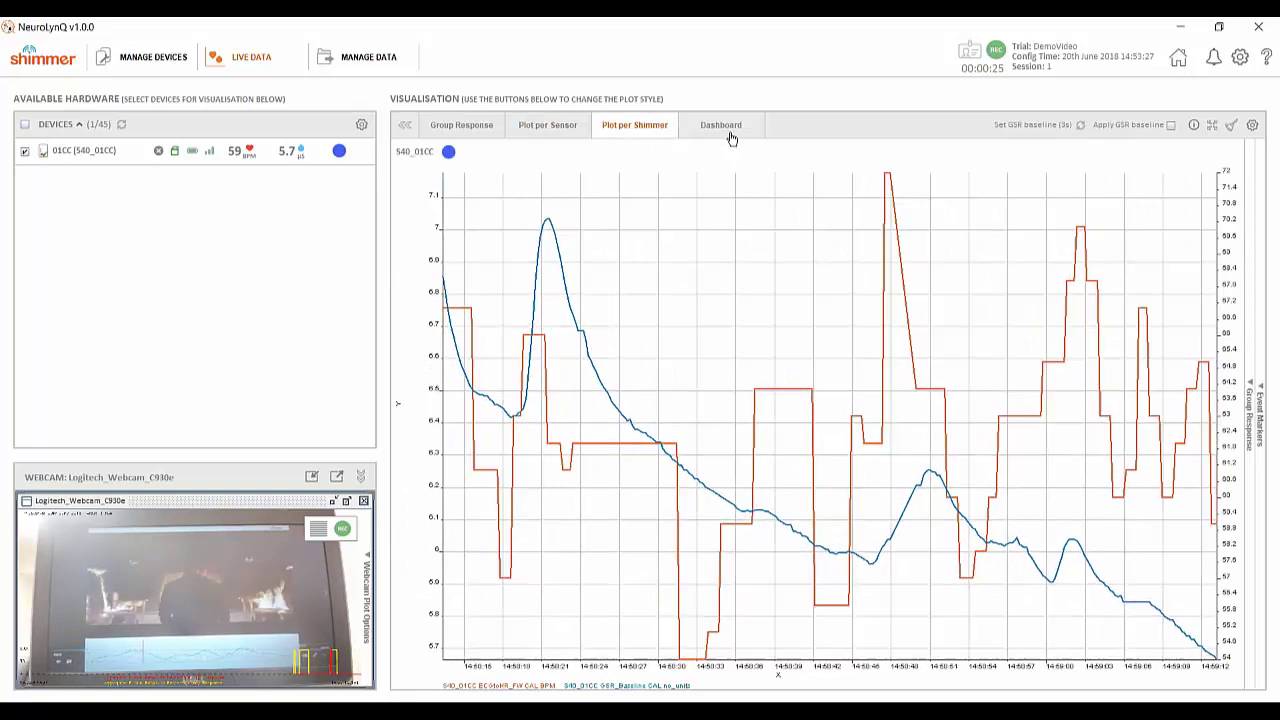
left_click(729, 128)
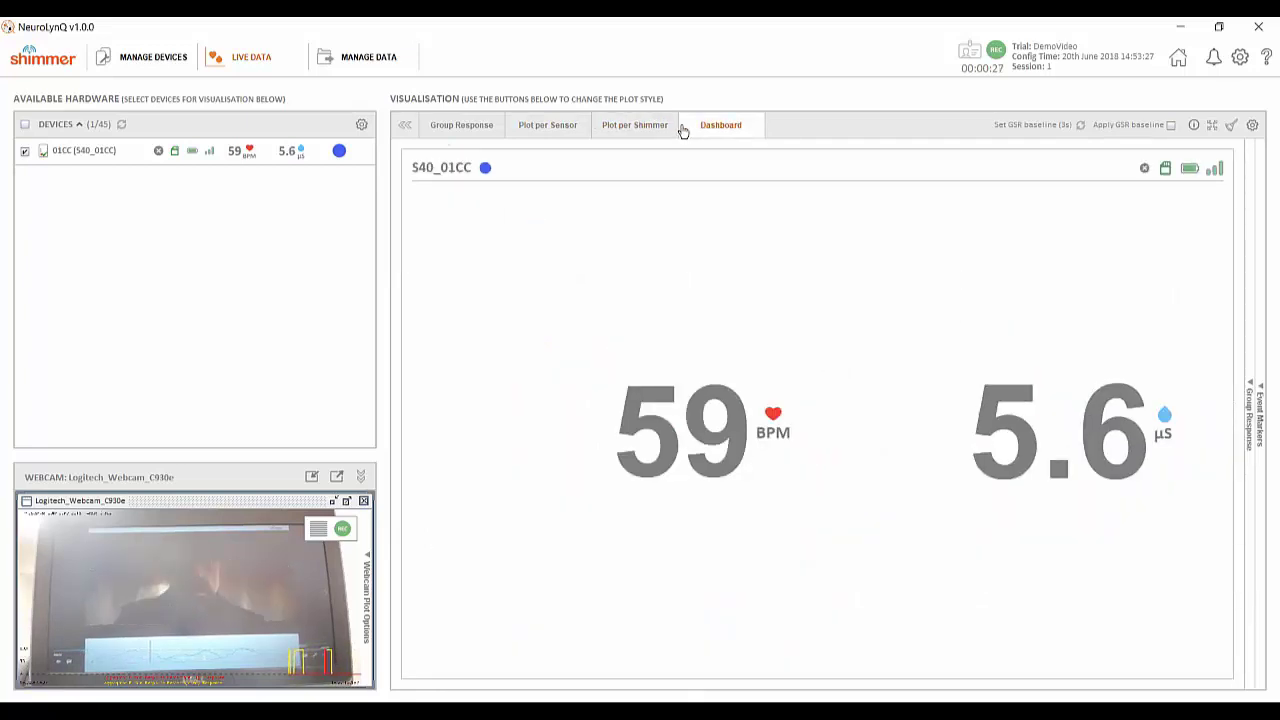
left_click(451, 134)
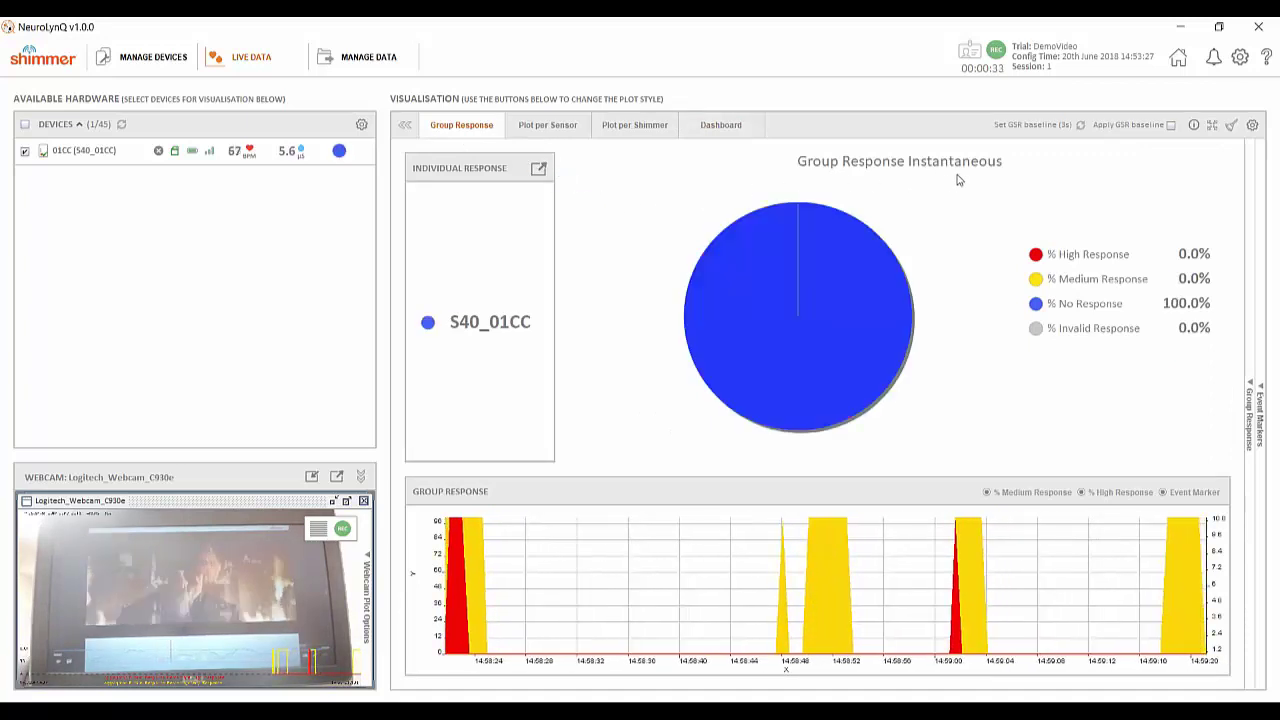
- Stop and confirm the recording, then return to Manage Devices
left_click(997, 57)
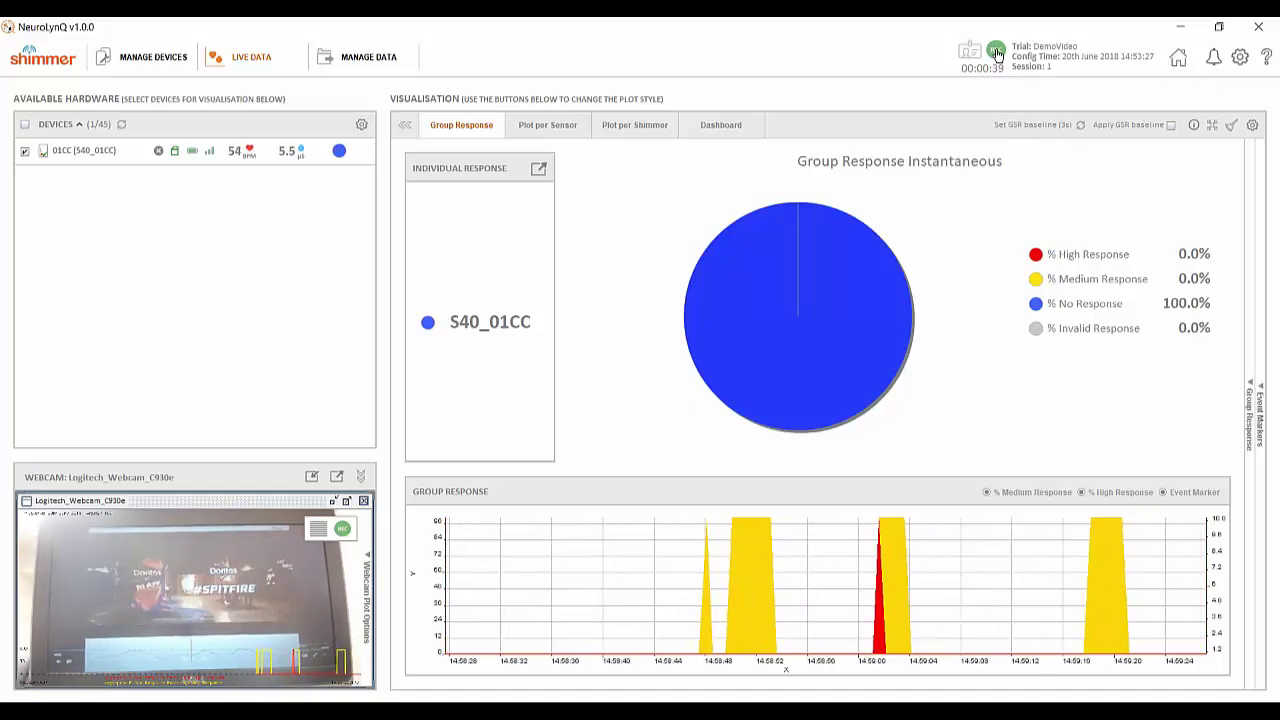
left_click(997, 57)
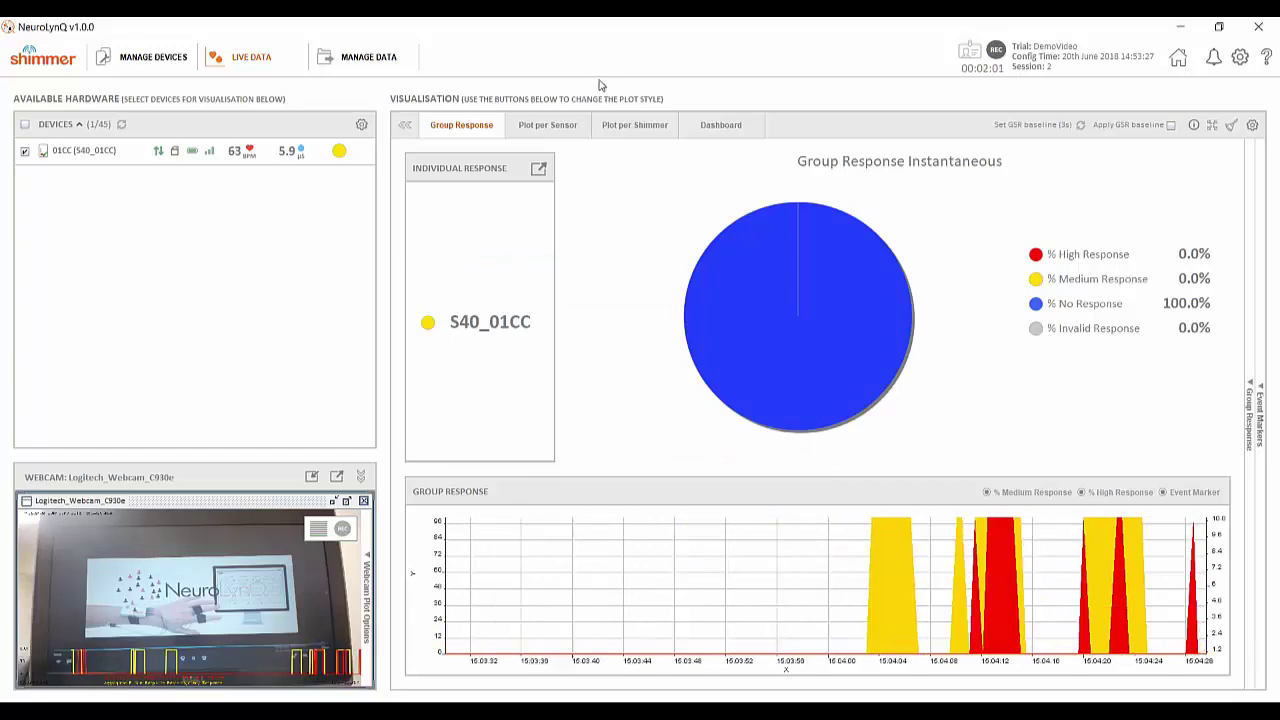
left_click(148, 58)
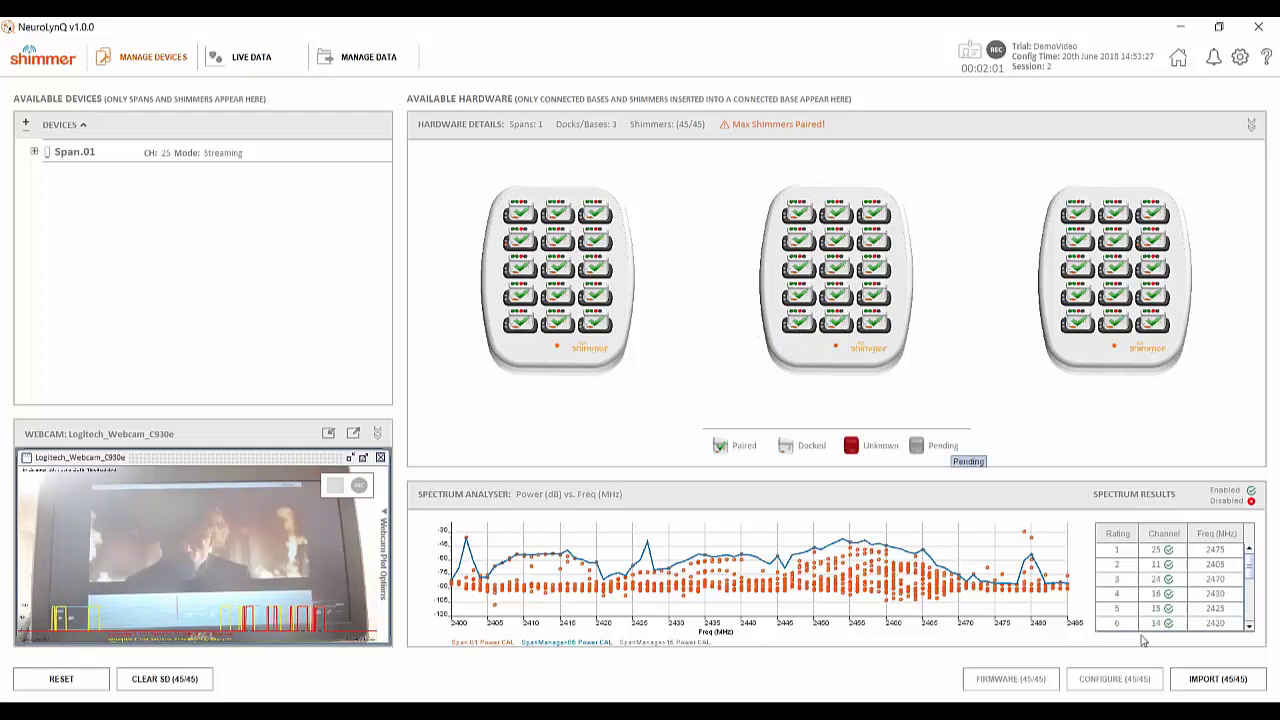
- Import DemoVideo sessions 1 and 2 from all 45 Shimmer SD cards
left_click(1230, 686)
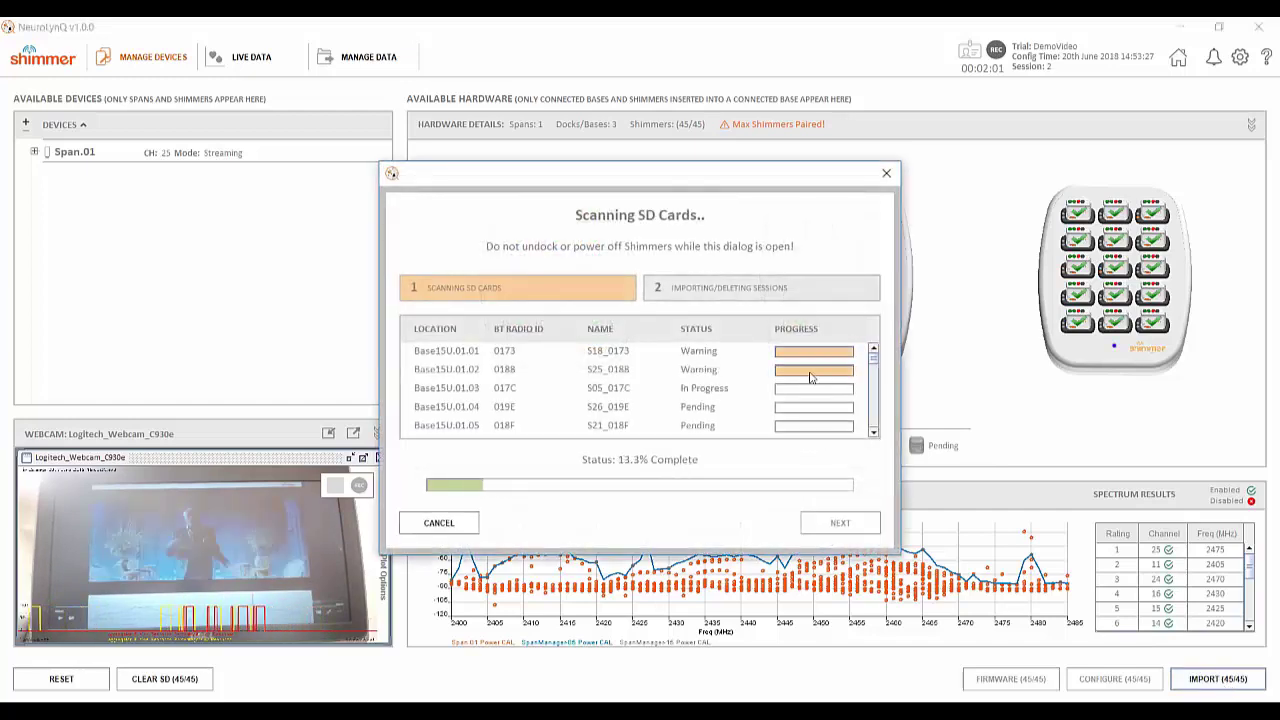
scroll(873, 432, "down", 10)
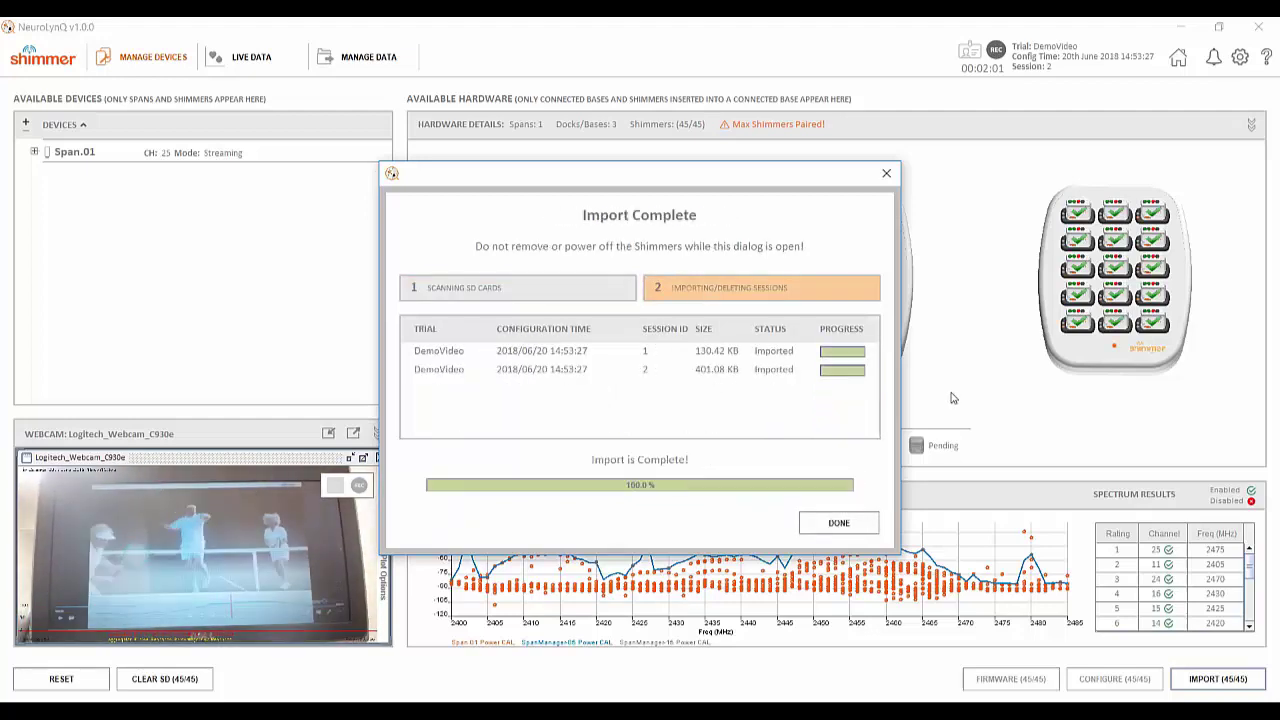
- In Manage Data, expand DemoVideo and tick its SD Recording sessions
left_click(838, 523)
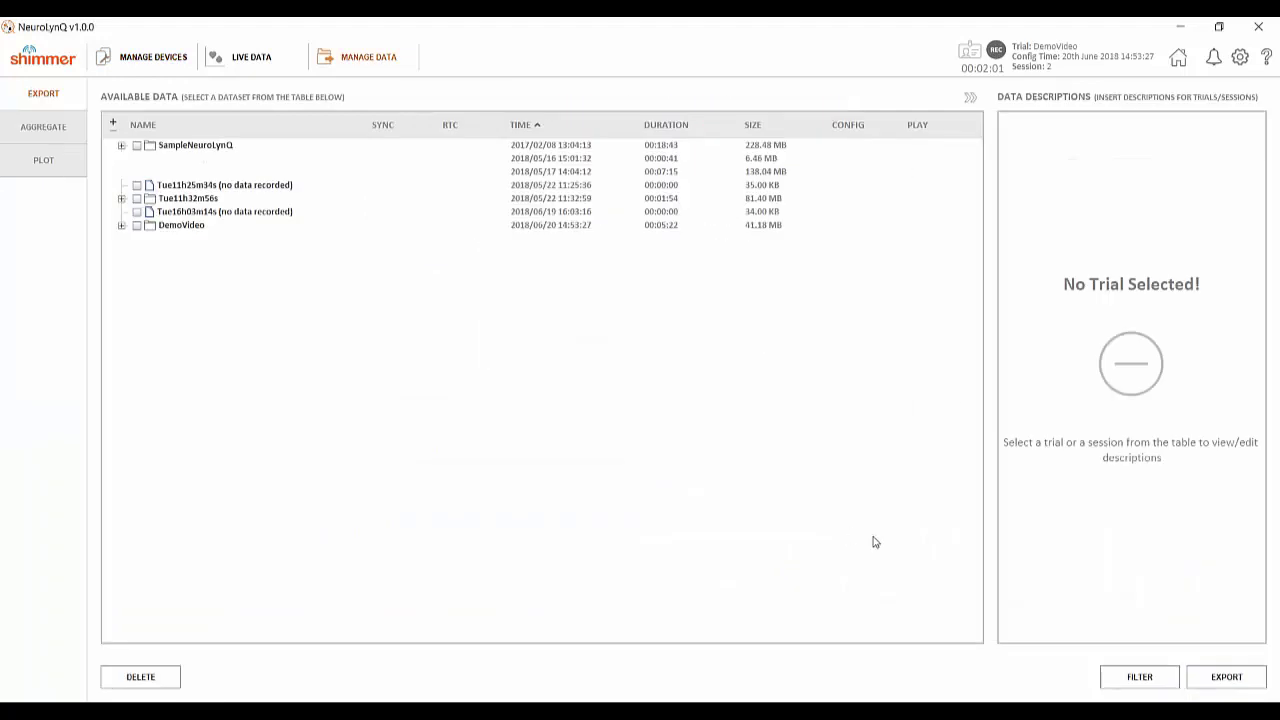
left_click(121, 225)
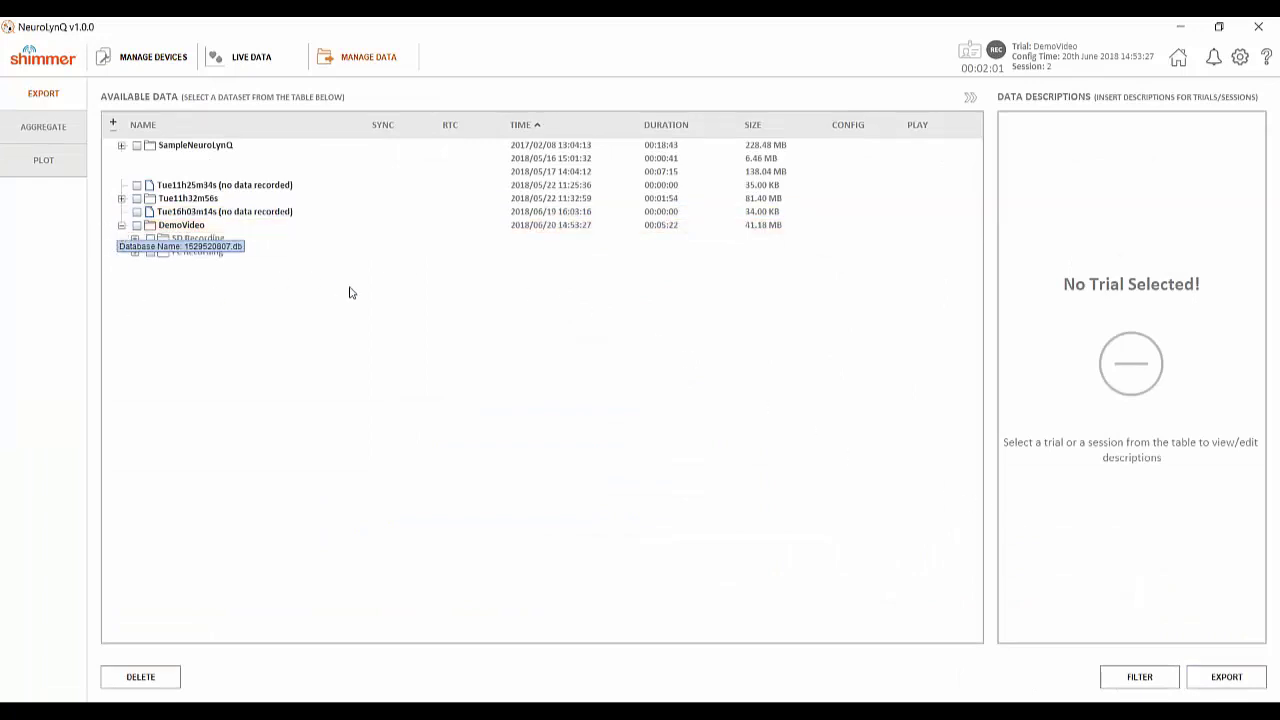
left_click(205, 240)
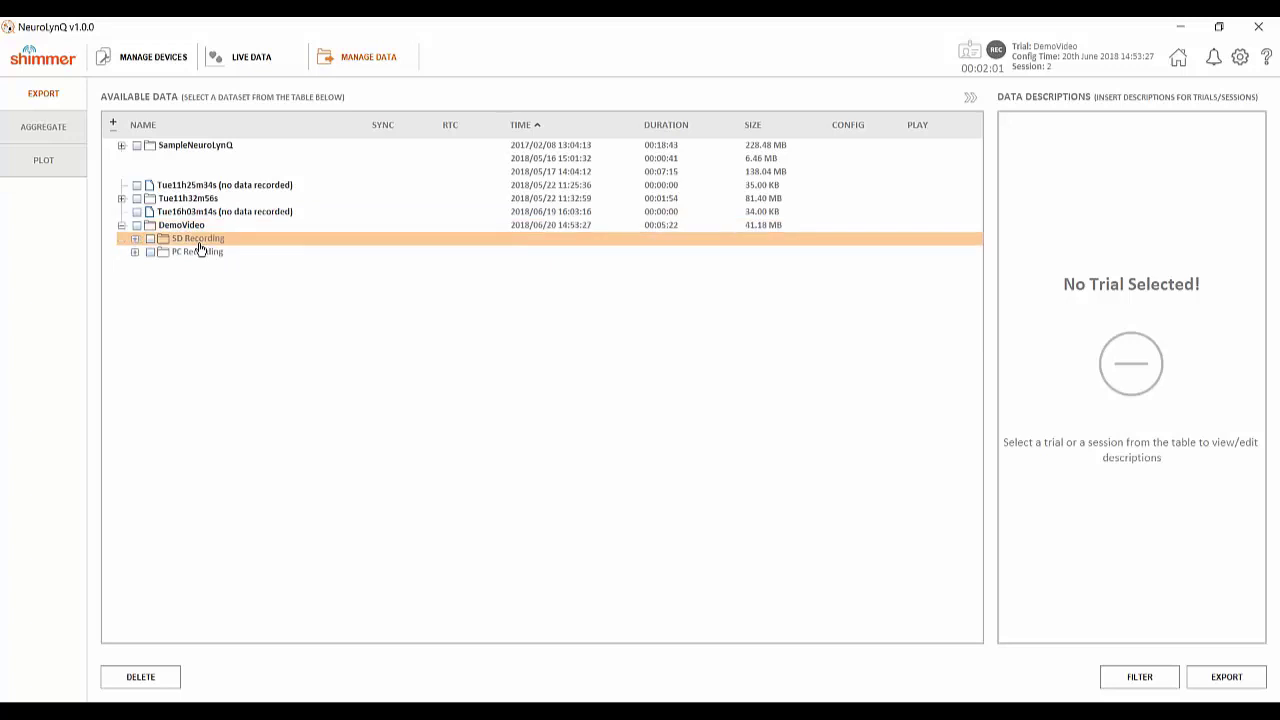
left_click(199, 254)
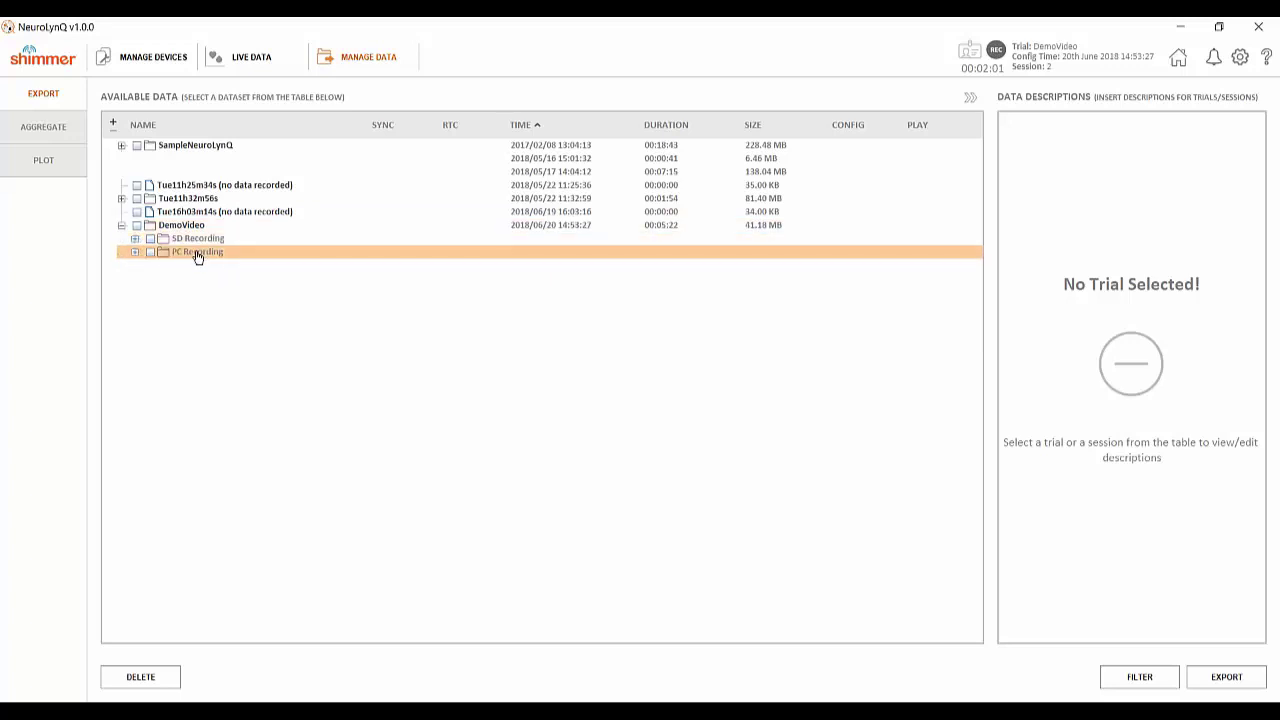
left_click(150, 239)
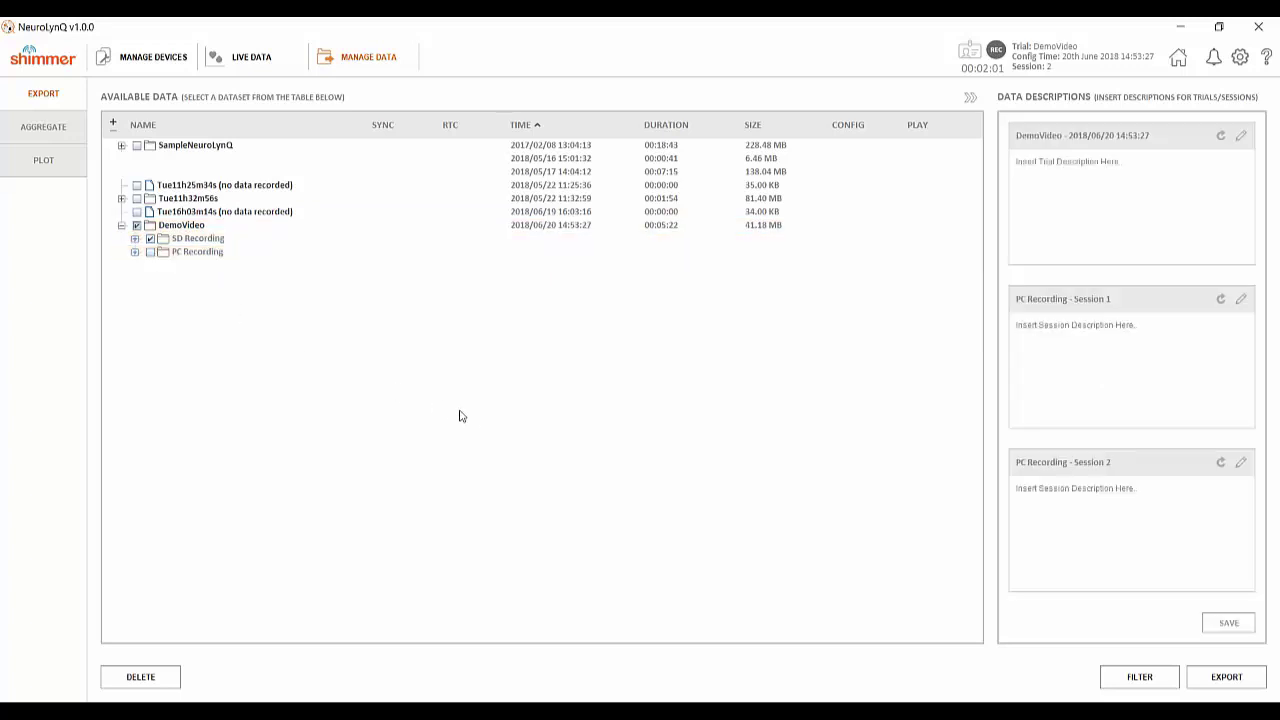
- Export the SD Recording sessions to CSV in DemoVideo_MultiSession and view the output folder
left_click(1225, 677)
left_click(619, 457)
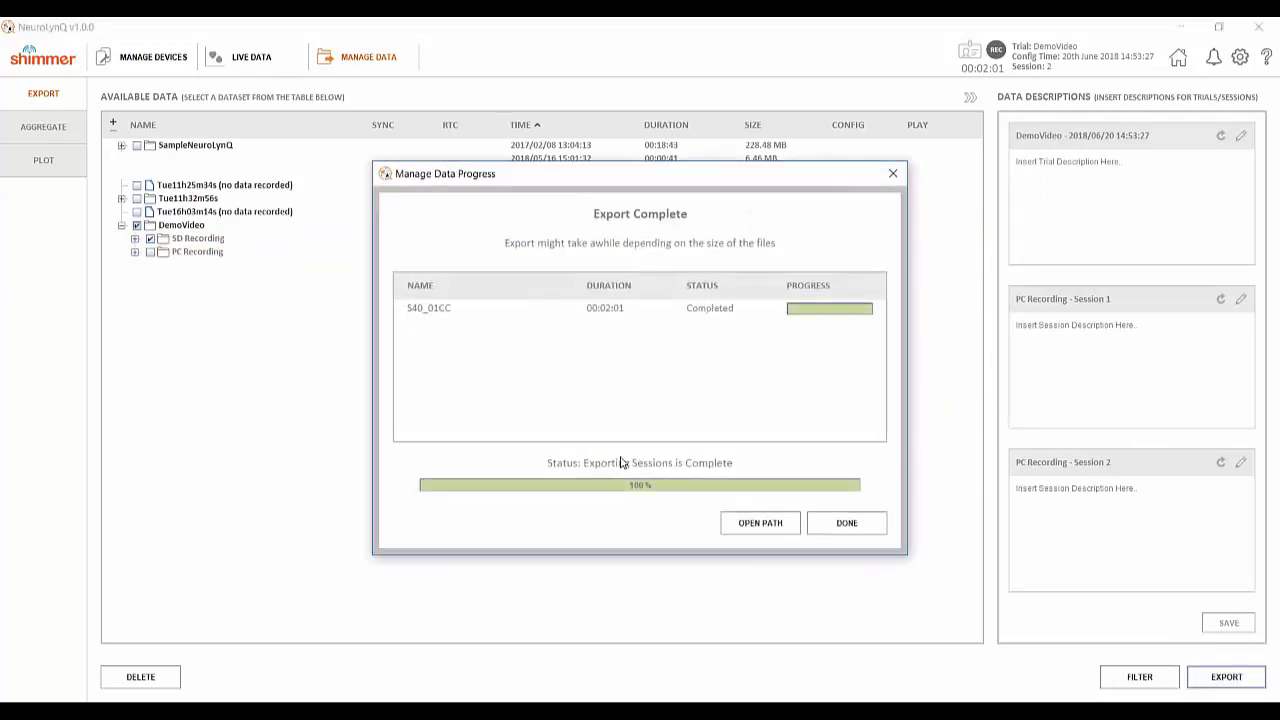
left_click(766, 525)
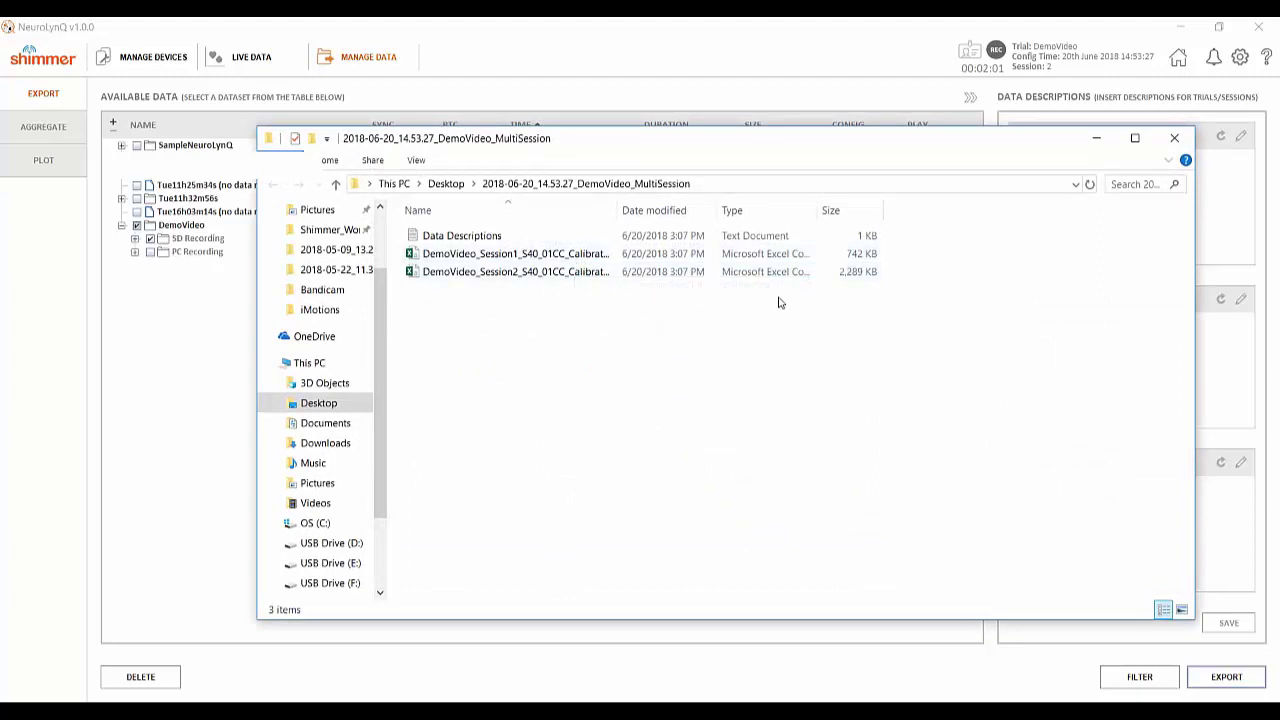
left_click(1096, 138)
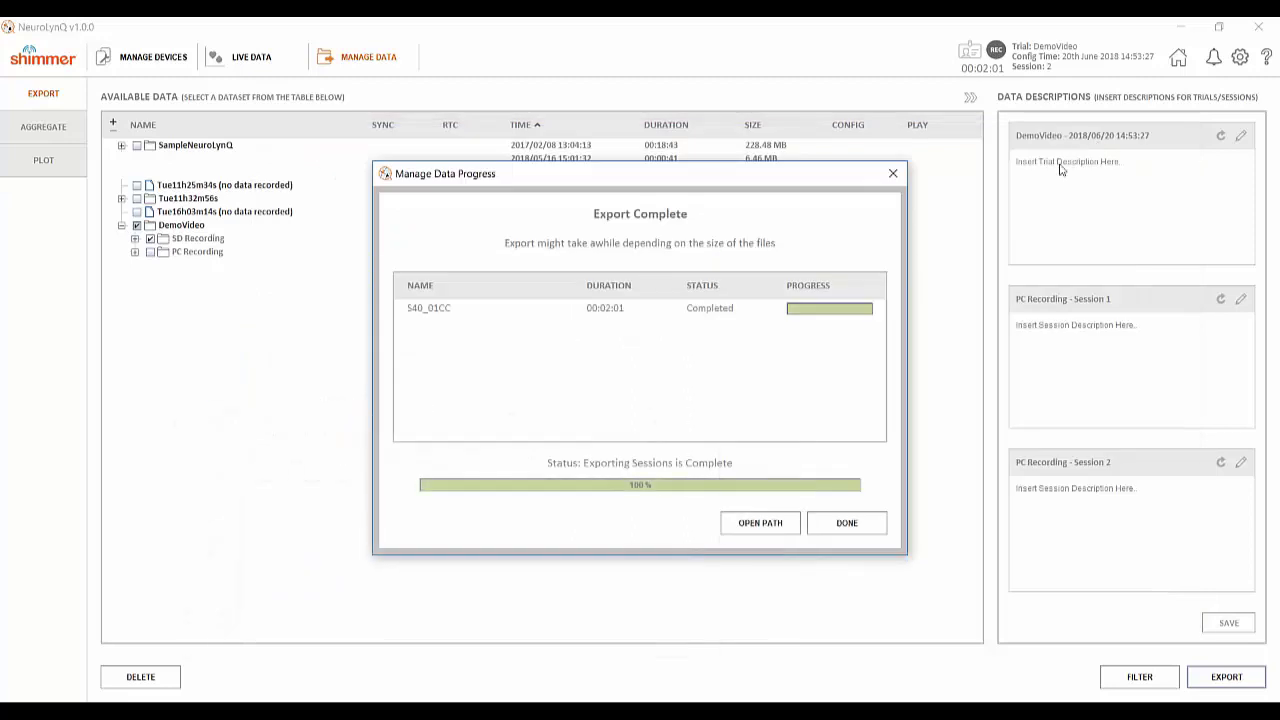
left_click(846, 523)
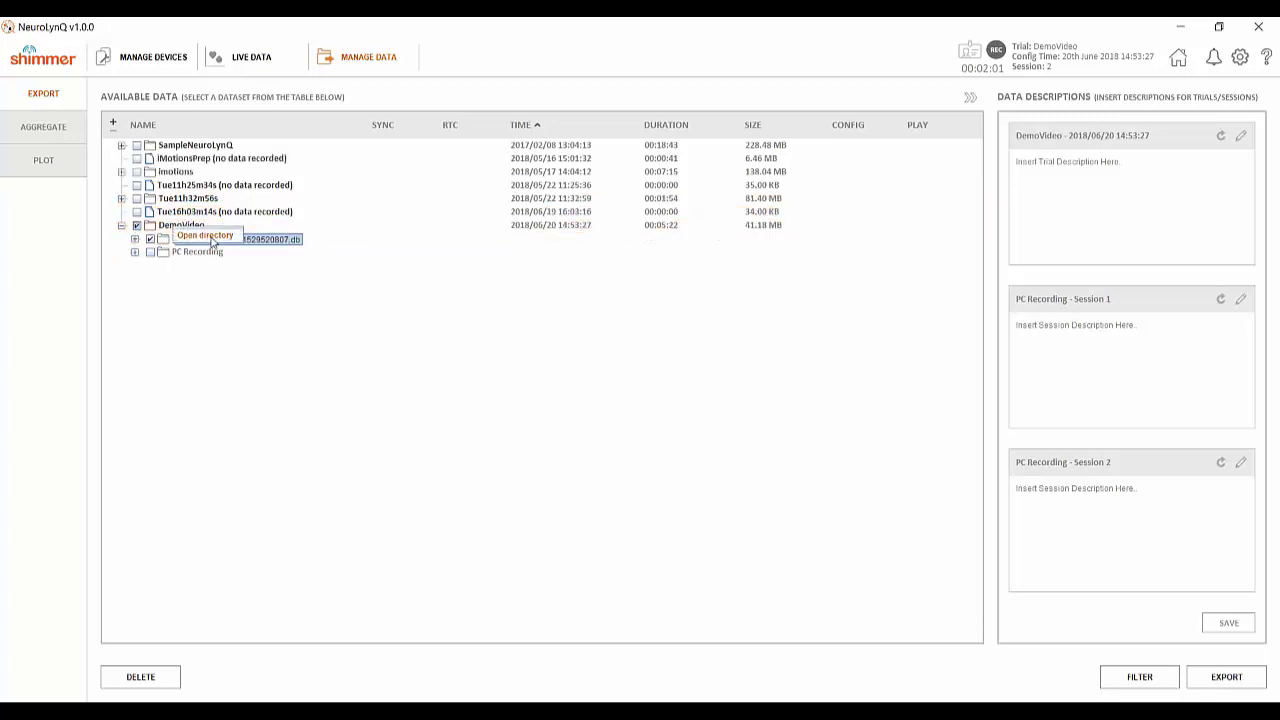
left_click(213, 242)
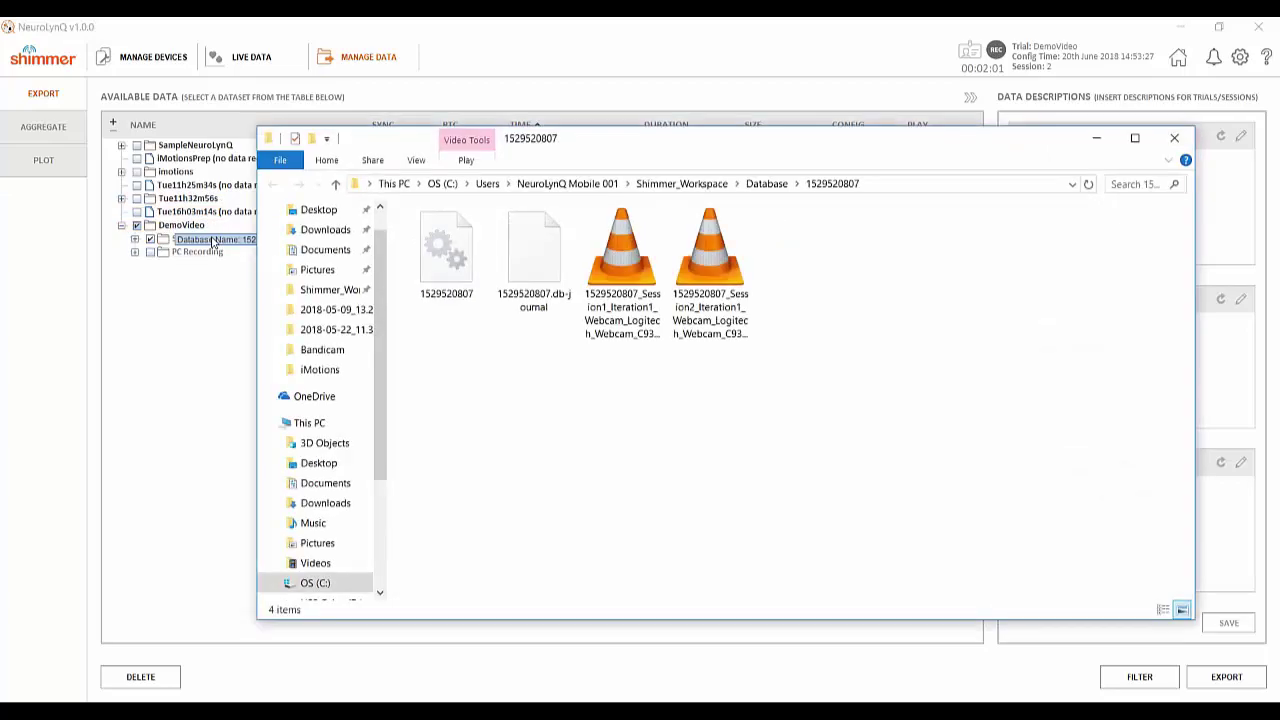